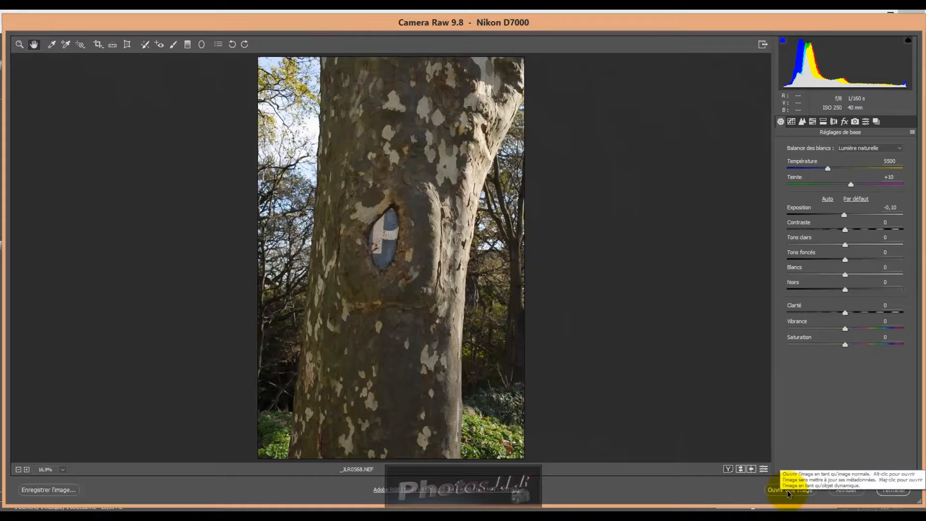
Open the _JLR0568.NEF photo from Camera Raw as a normal image, then close it
click(787, 491)
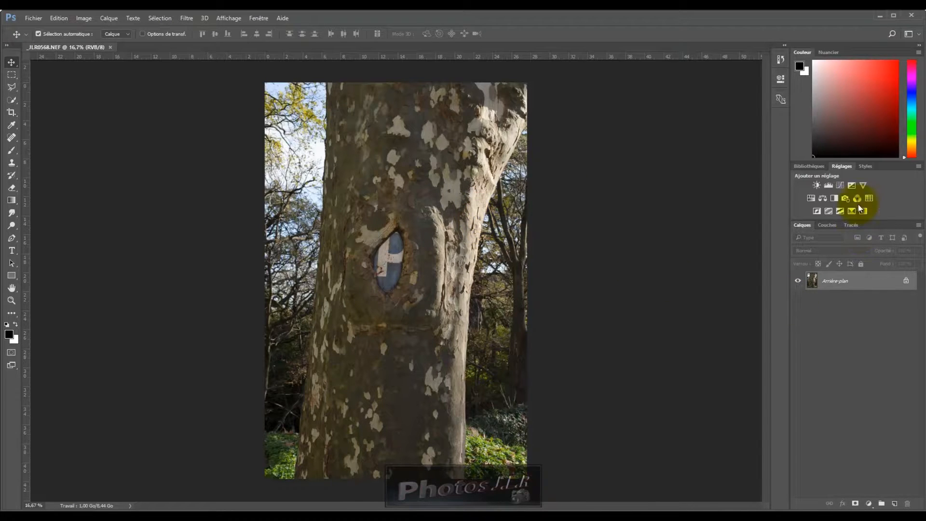
click(911, 17)
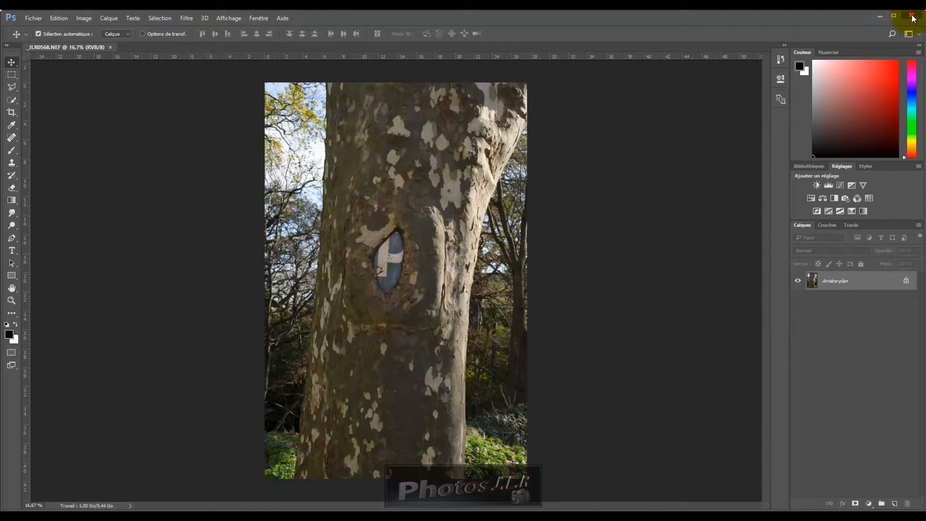
click(471, 206)
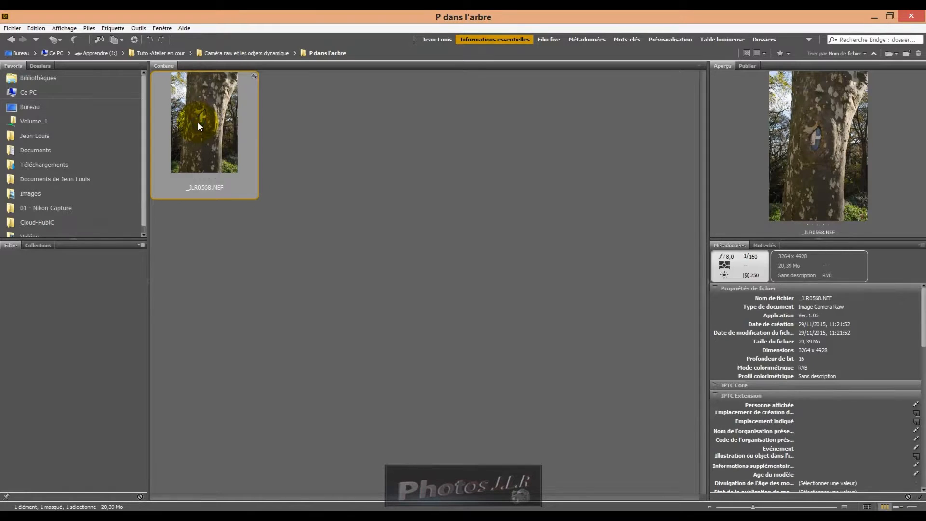
Switch to Bridge and open _JLR0568.NEF in Camera Raw
right_click(198, 122)
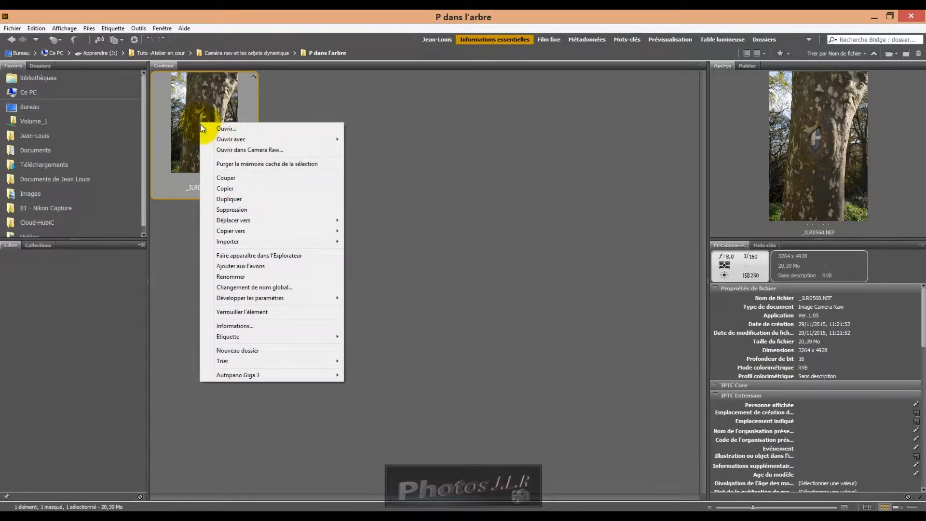
click(245, 149)
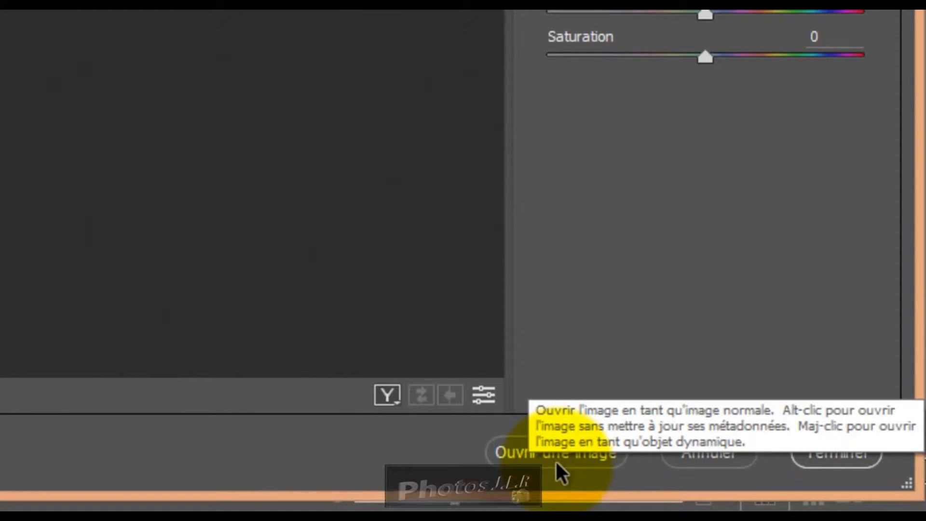
key(shift)
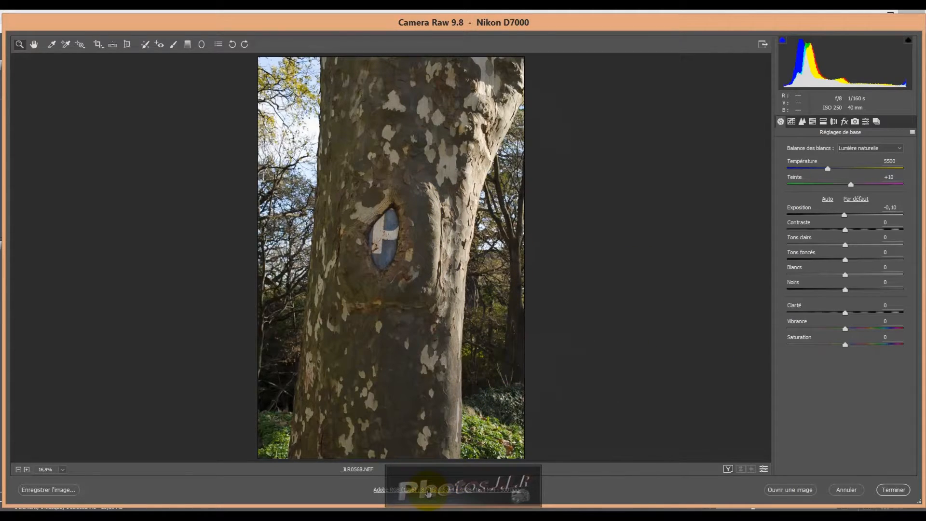
Enable opening in Photoshop as smart objects in the workflow options, and open the photo as an object
click(430, 491)
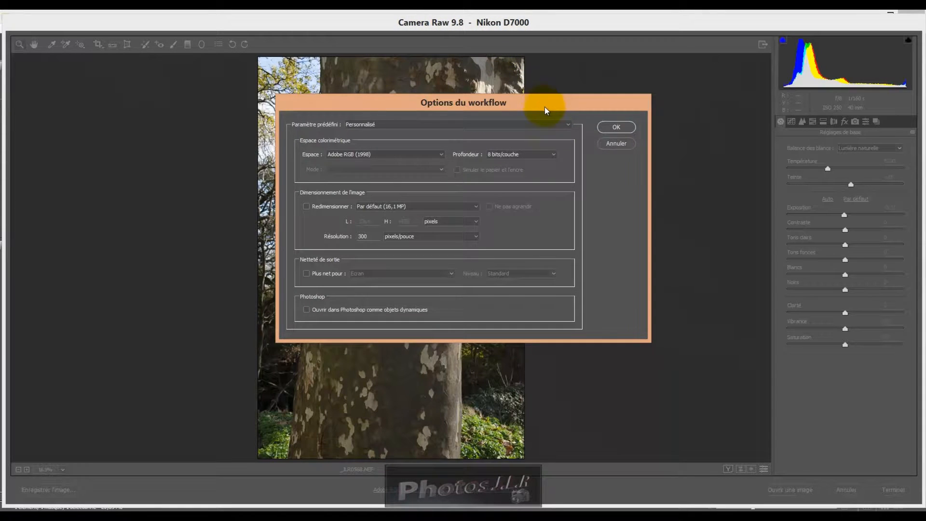
drag(559, 106, 298, 113)
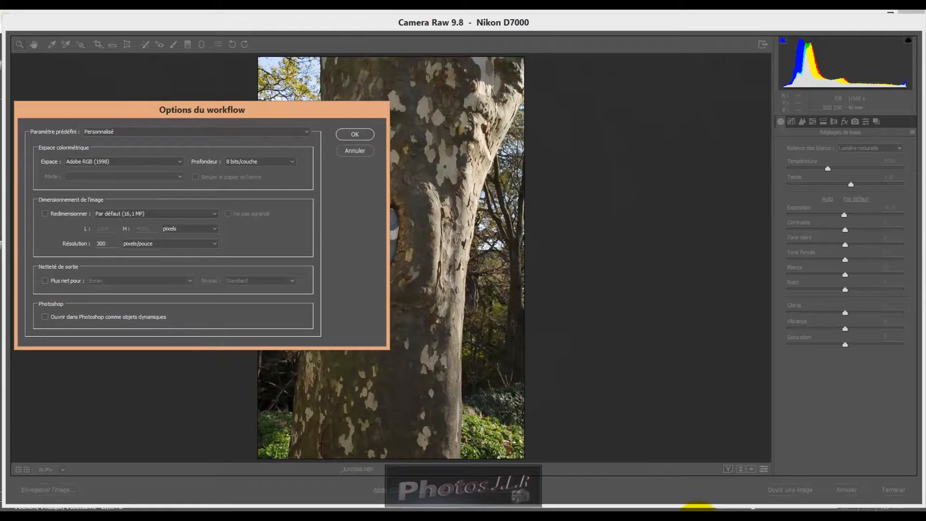
click(695, 507)
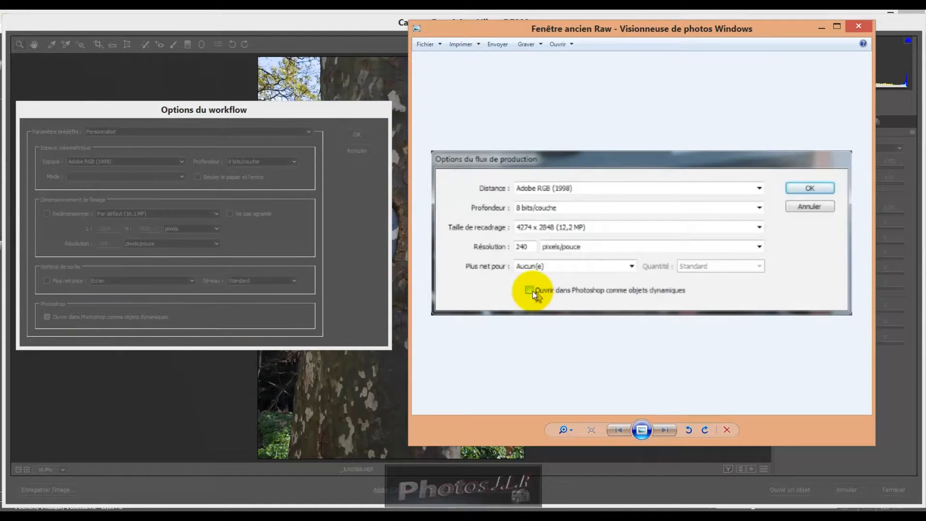
click(288, 108)
drag(262, 108, 549, 100)
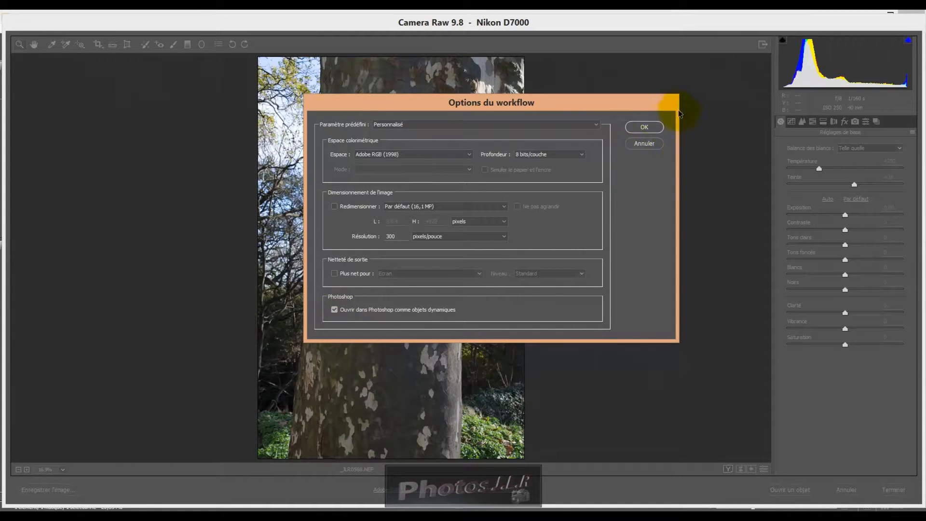
click(643, 127)
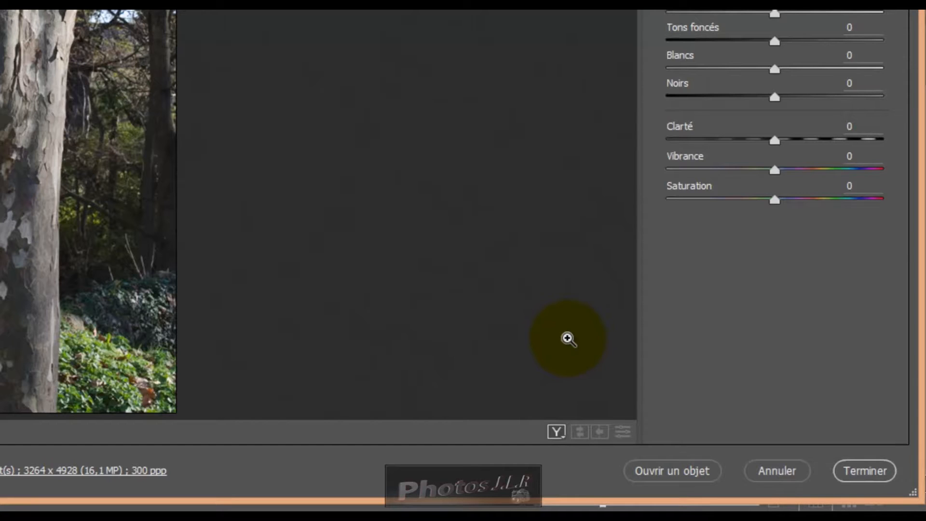
key(shift)
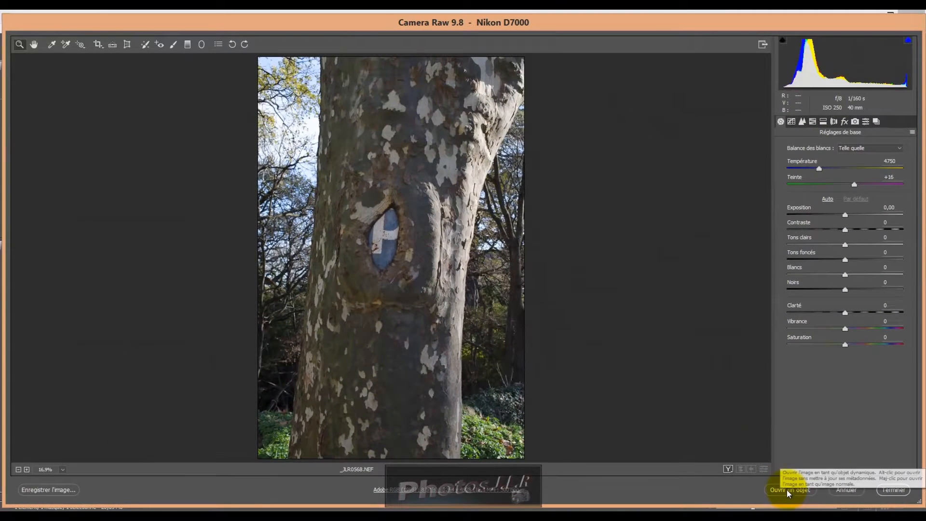
click(786, 491)
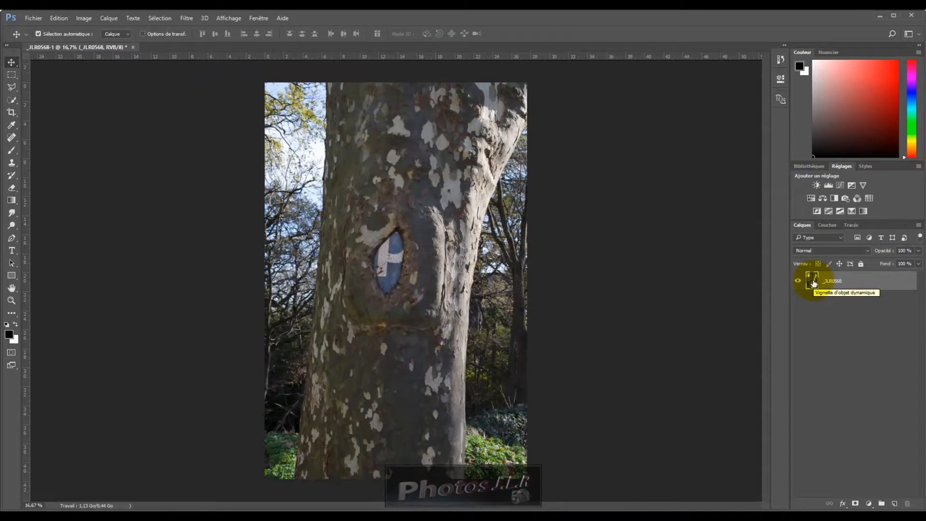
Edit the smart object in Camera Raw, setting Clarté to +63 and Noirs to +65
click(813, 283)
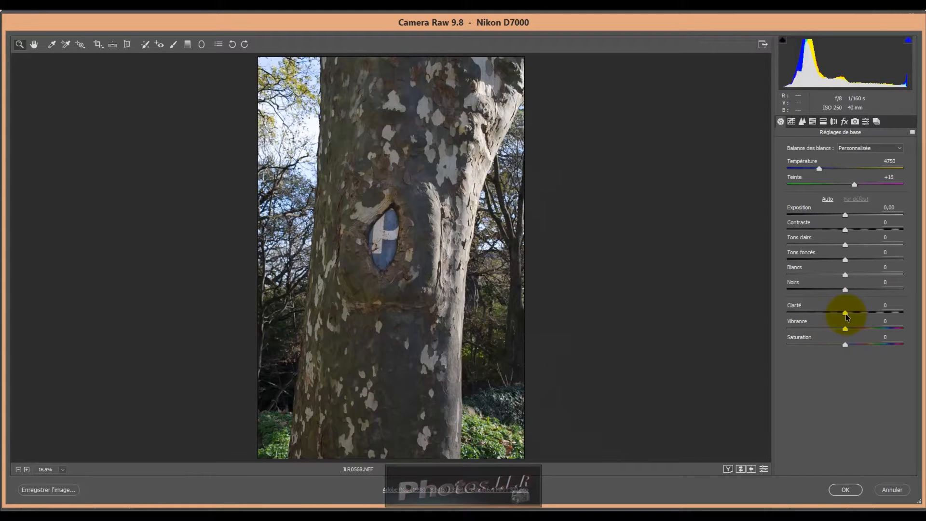
drag(847, 314, 882, 314)
drag(845, 290, 884, 289)
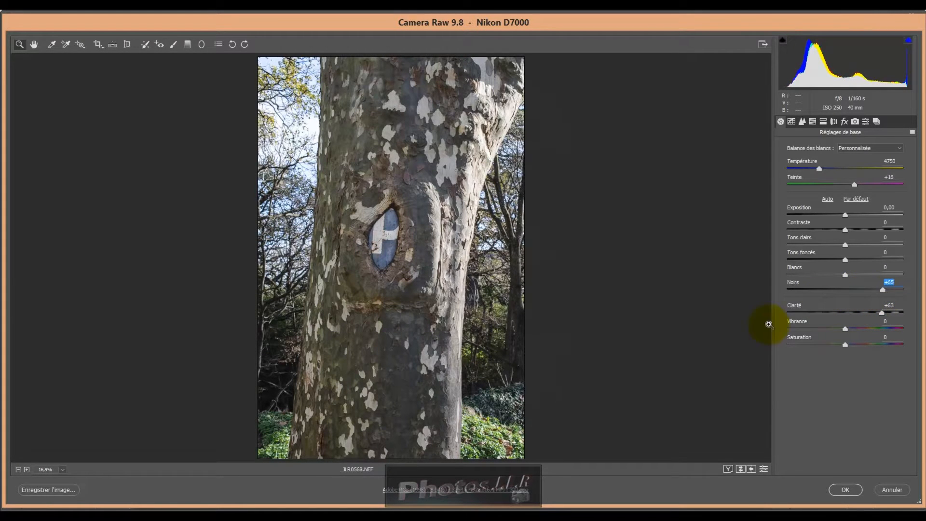
click(846, 491)
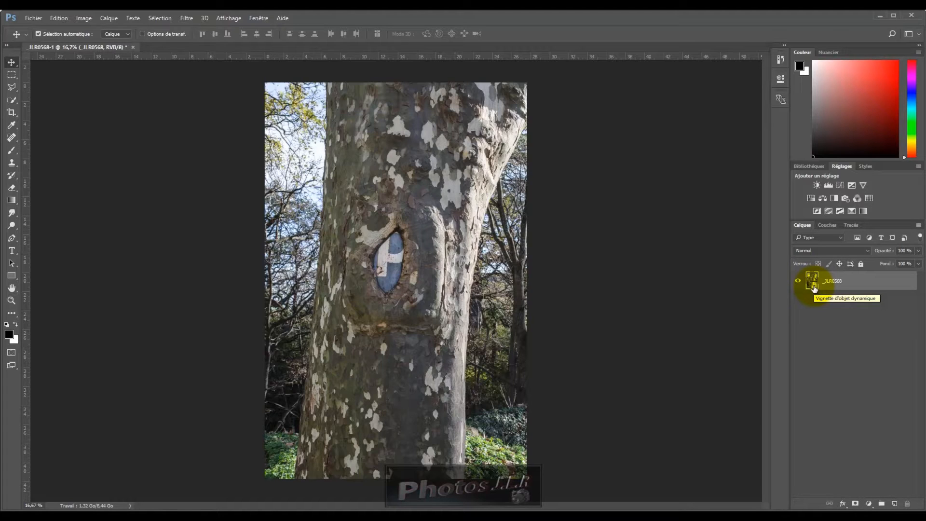
Duplicate the _JLR0568 smart object layer as an ordinary linked copy
click(884, 303)
drag(877, 284, 895, 503)
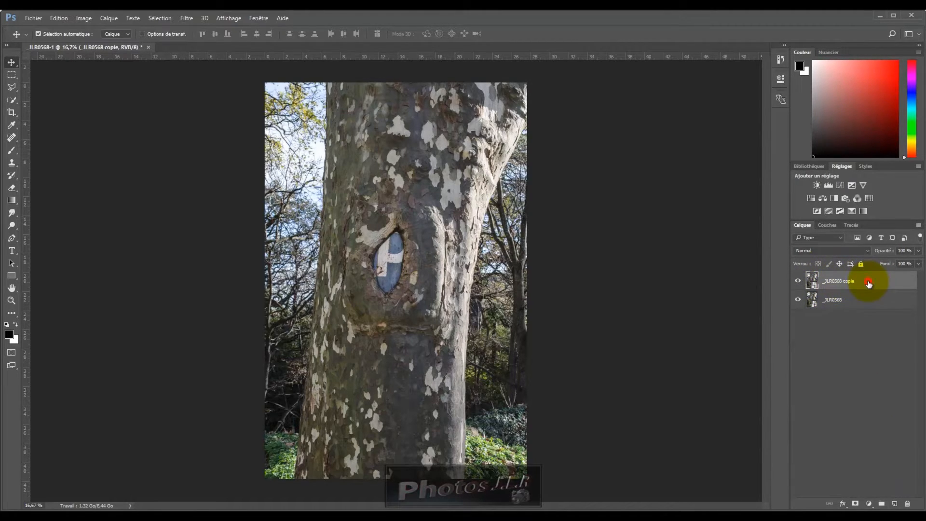
Edit the top smart object in Camera Raw: Clarté -36, Vibrance -26, Blancs -58 and Exposition +0,95
double_click(813, 280)
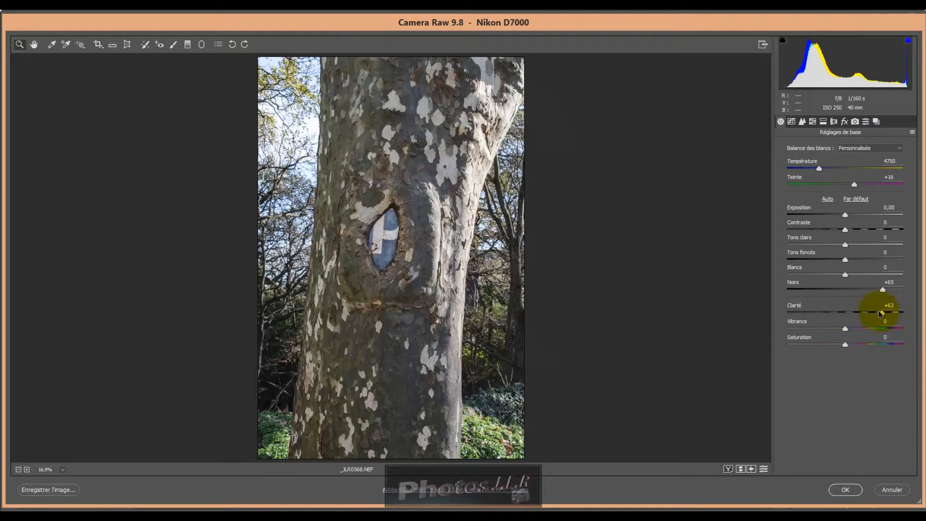
drag(886, 316, 817, 316)
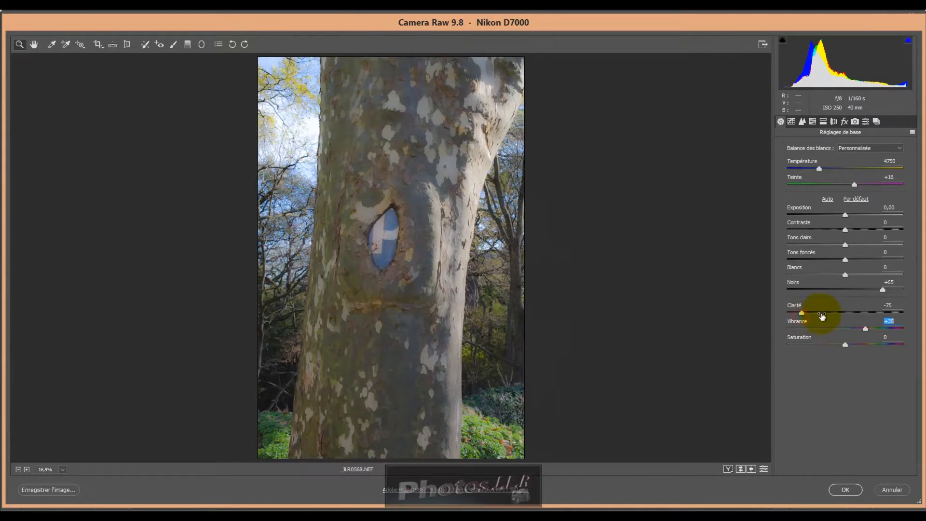
drag(867, 331, 825, 312)
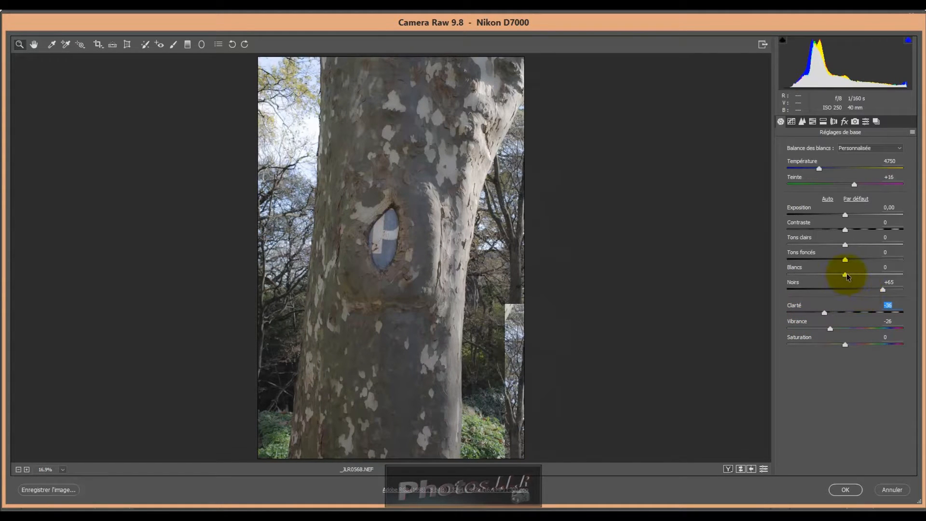
drag(845, 275, 812, 280)
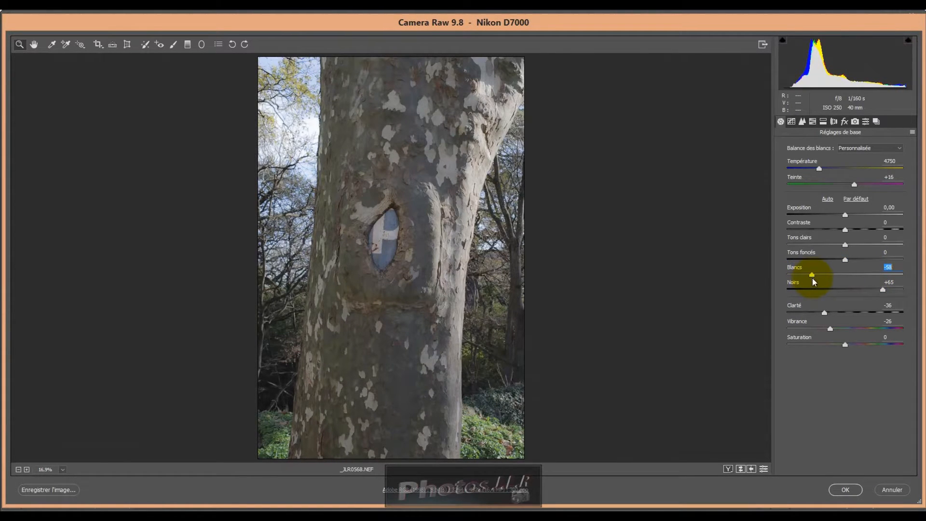
mouse_move(846, 217)
mouse_down()
mouse_move(833, 215)
mouse_move(856, 216)
mouse_up()
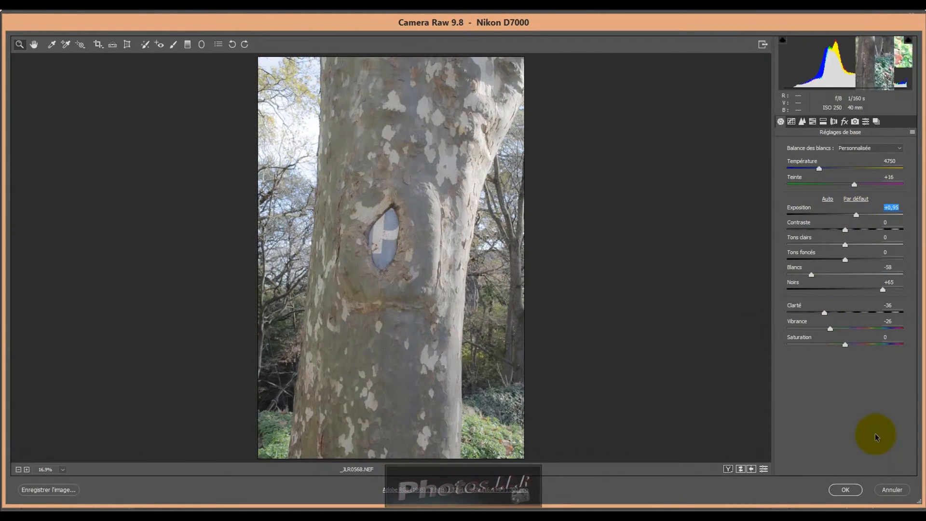
click(846, 489)
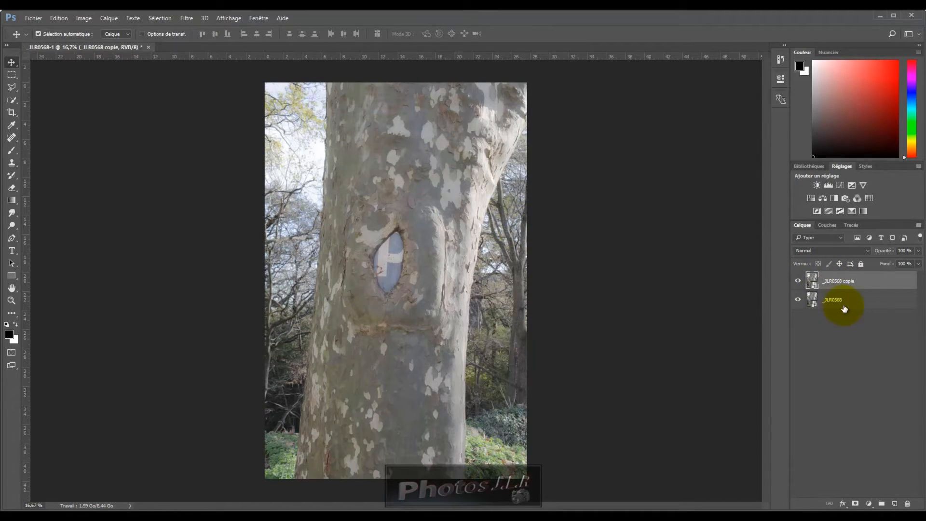
Hide the duplicate layer above _JLR0568 and delete it
click(798, 281)
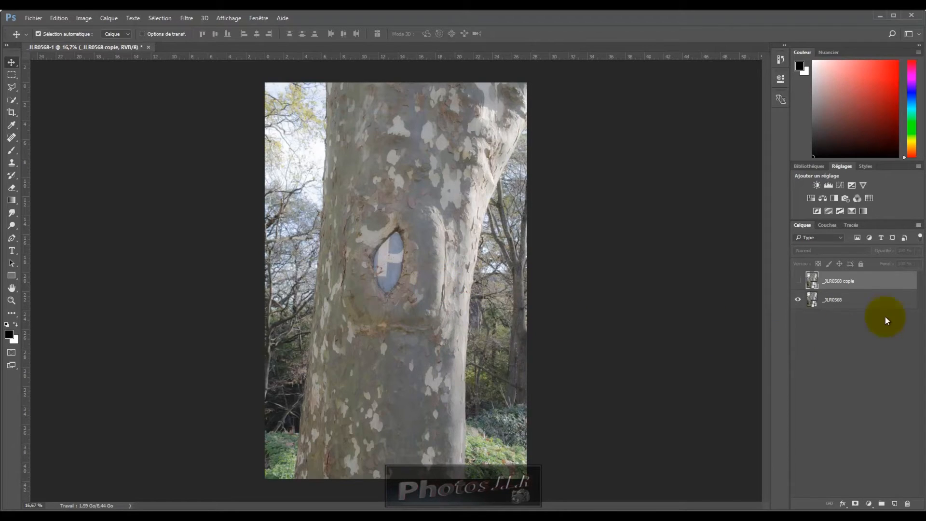
drag(878, 284, 908, 505)
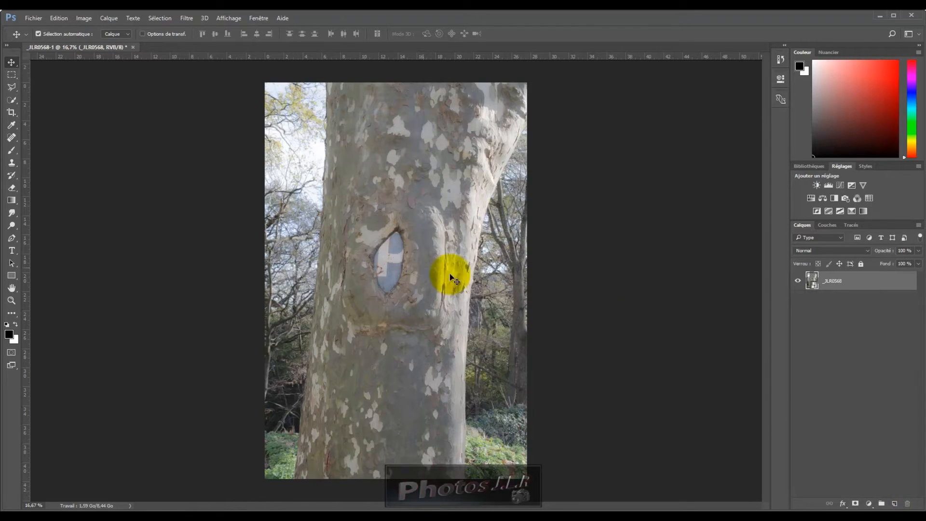
Create an independent duplicate of the _JLR0568 layer with Nouvel objet dynamique par Copier
right_click(870, 285)
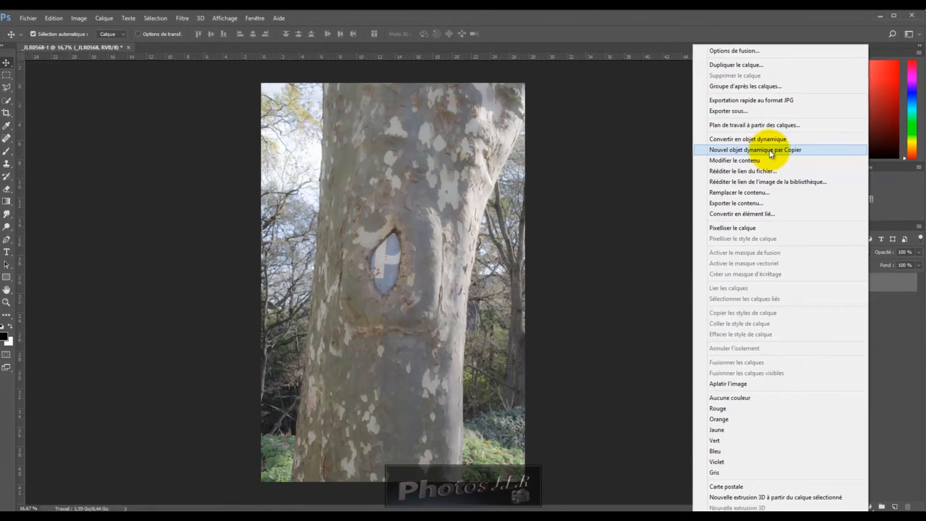
click(769, 150)
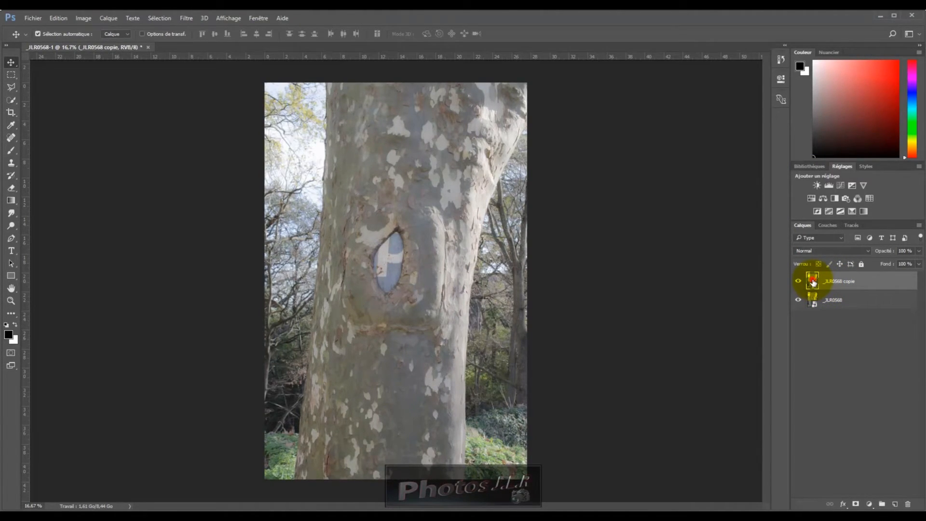
Set the independent copy's Clarté to +29 and Vibrance to +33 in Camera Raw, then hide its layer for comparison
double_click(812, 279)
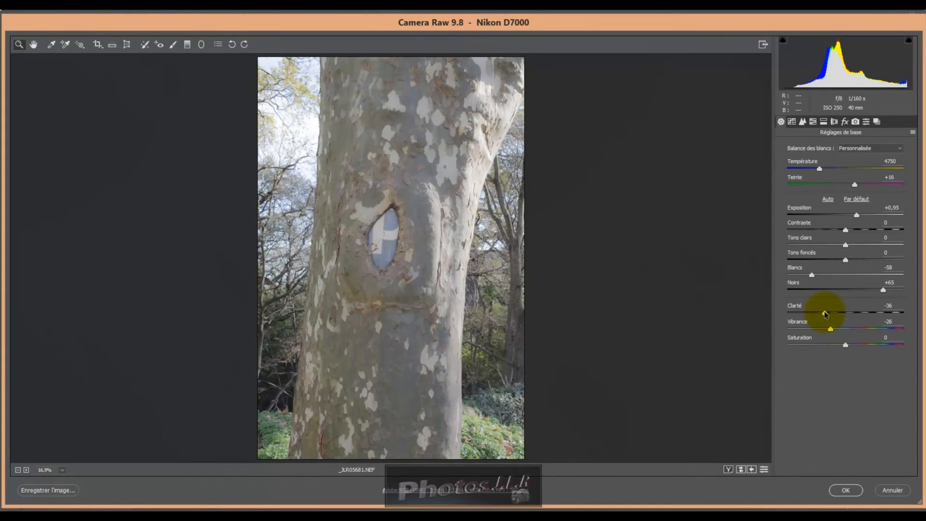
drag(826, 315, 866, 331)
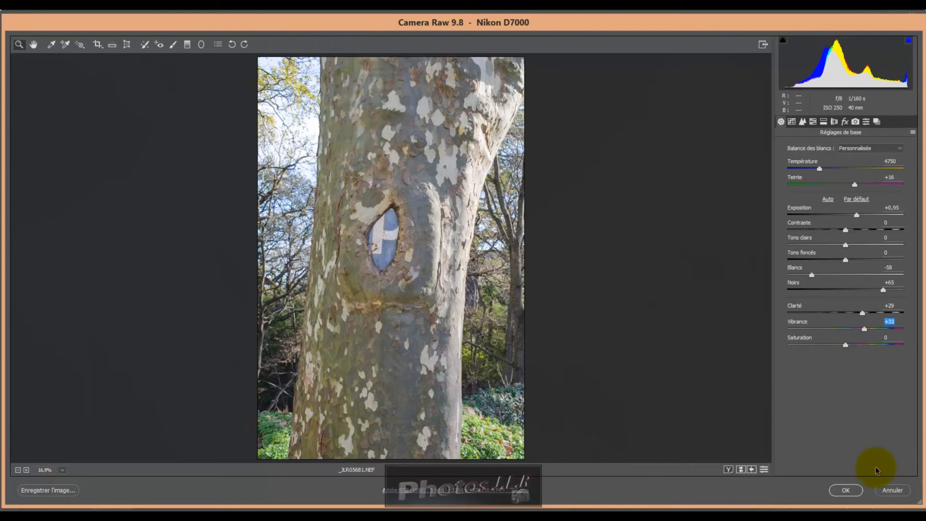
click(848, 491)
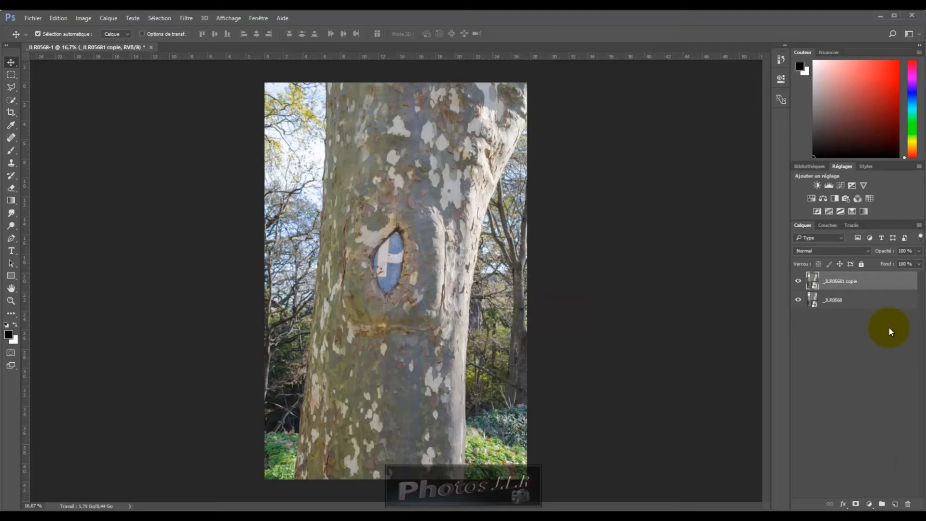
click(798, 282)
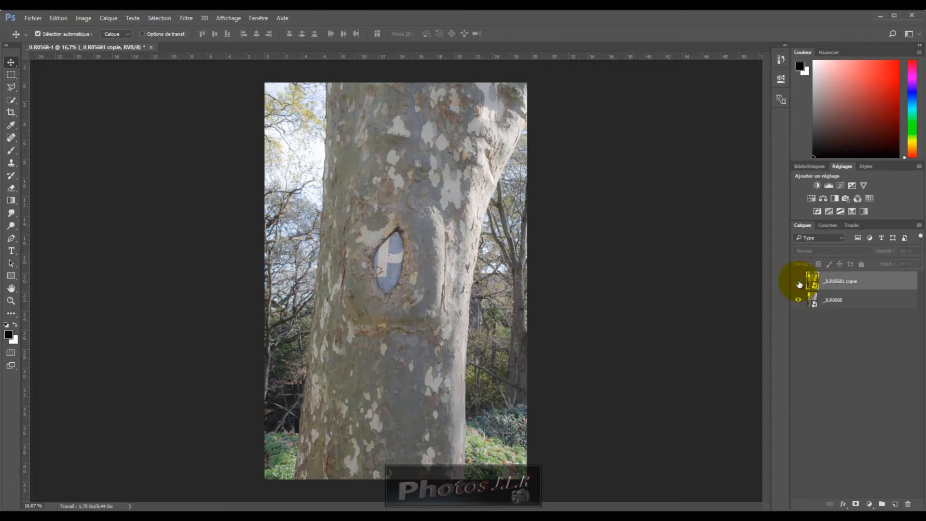